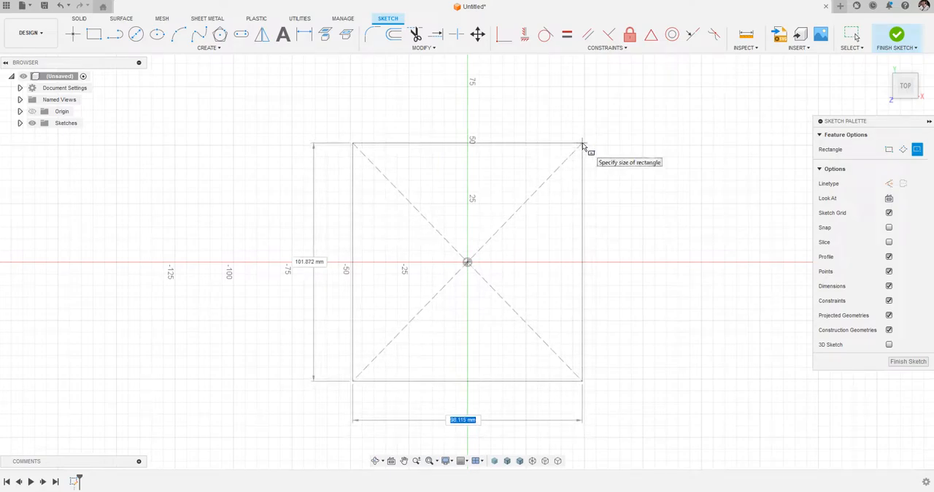
# Dimension the width of the center rectangle to 100 mm.
pyautogui.press('d')
pyautogui.click(479, 146)
pyautogui.click(494, 100)
pyautogui.write('10')
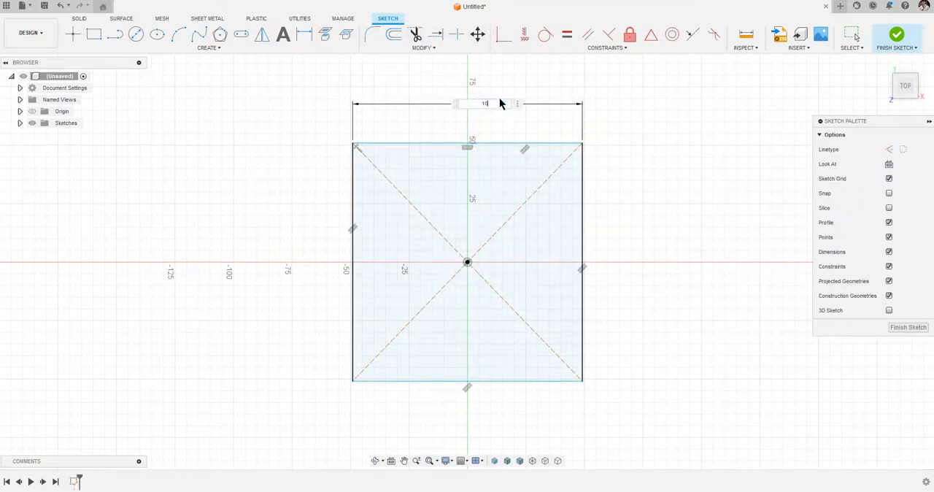
pyautogui.write('0')
pyautogui.press('Return')
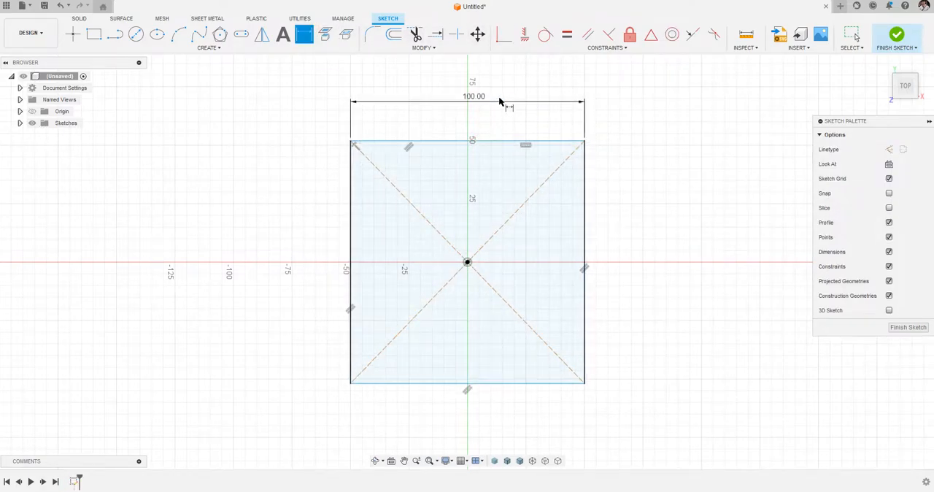
# Constrain the rectangle's two construction diagonals perpendicular to each other and finish the sketch.
pyautogui.click(611, 36)
pyautogui.click(516, 211)
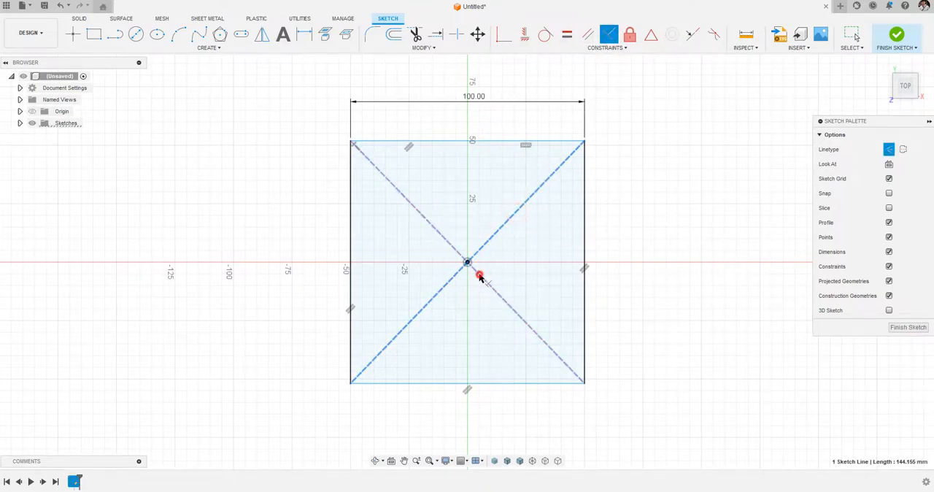
pyautogui.click(480, 277)
pyautogui.click(915, 329)
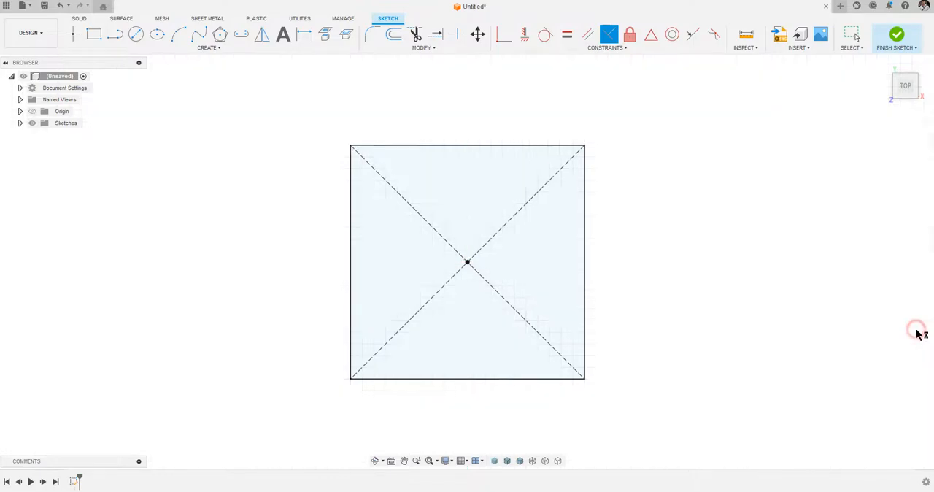
# Extrude the square profile upward 250 mm as a new body.
pyautogui.click(135, 37)
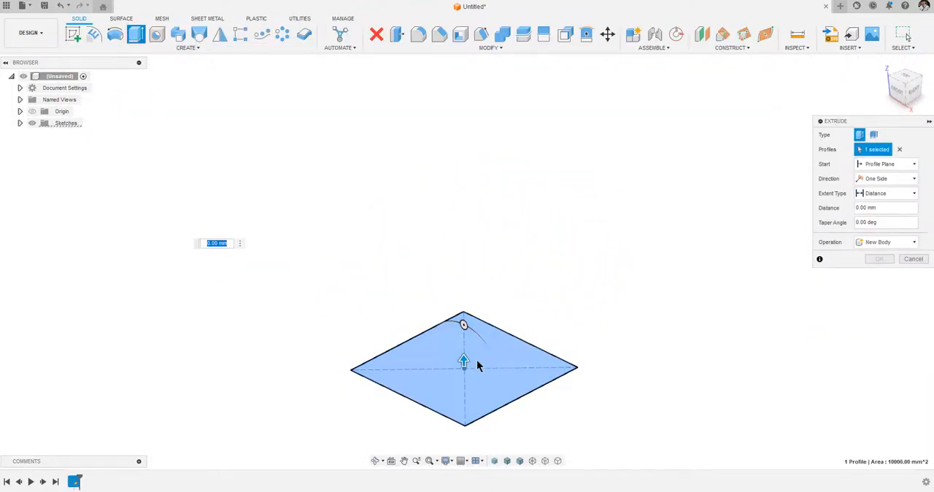
pyautogui.click(463, 363)
pyautogui.click(463, 357)
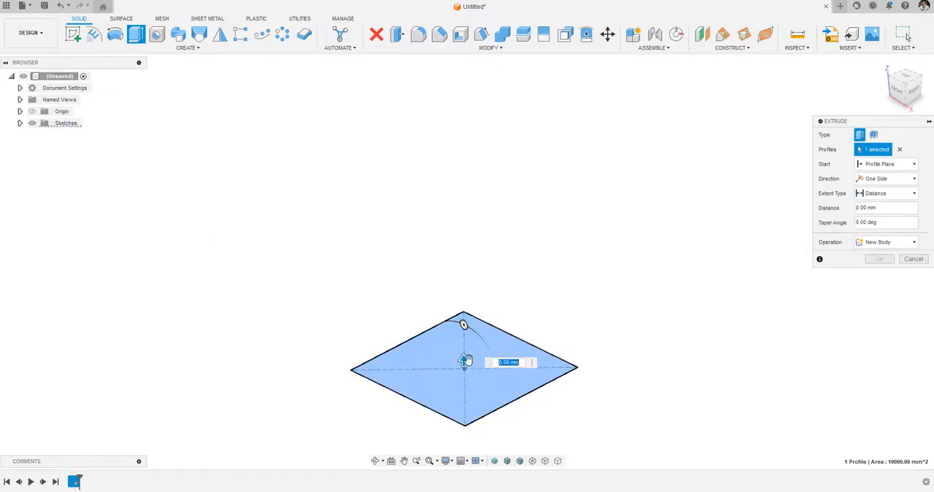
pyautogui.moveTo(465, 353); pyautogui.dragTo(478, 142)
pyautogui.write('200')
pyautogui.press('Return')
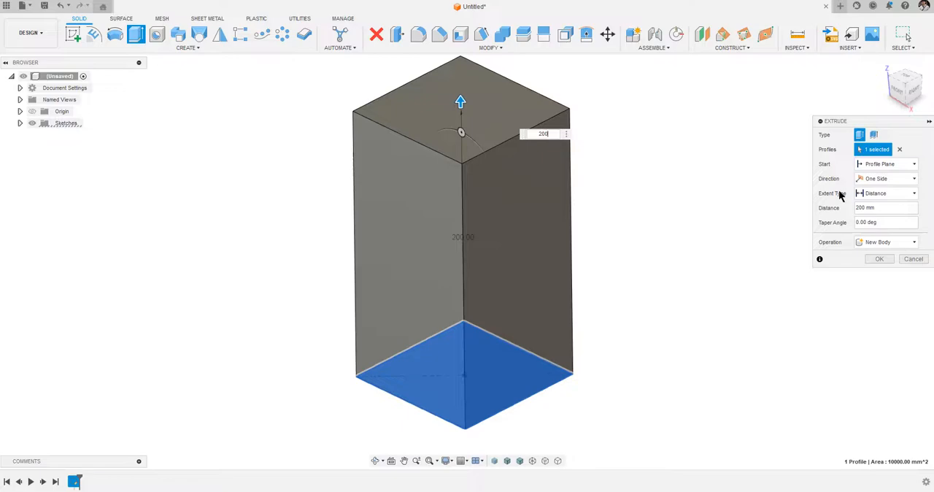
pyautogui.press('Return')
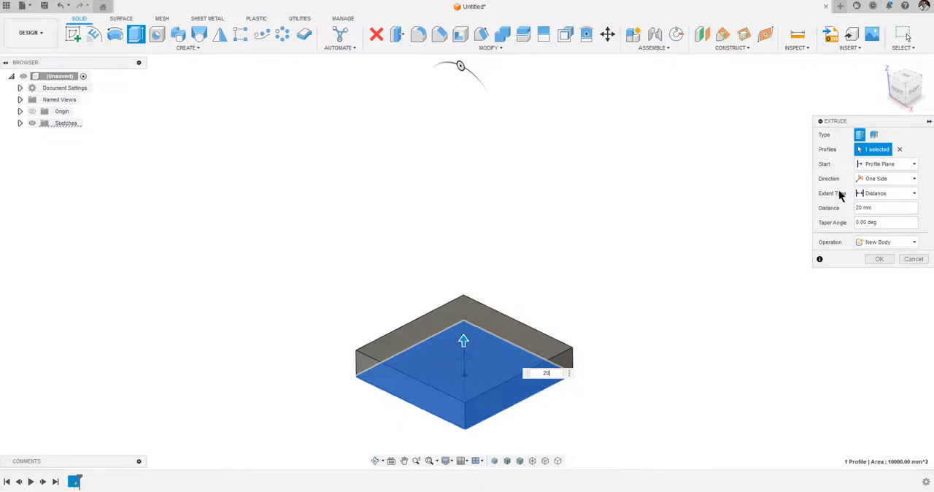
pyautogui.write('2')
pyautogui.press('Return')
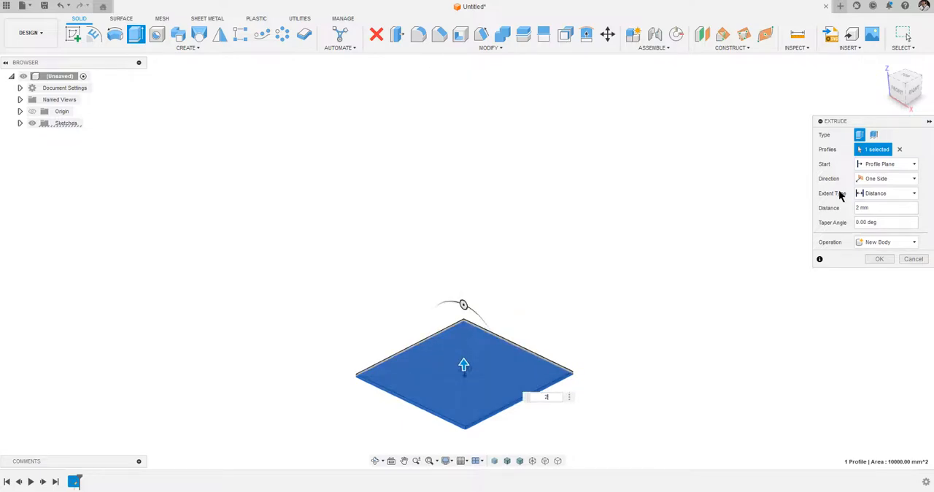
pyautogui.press('Return')
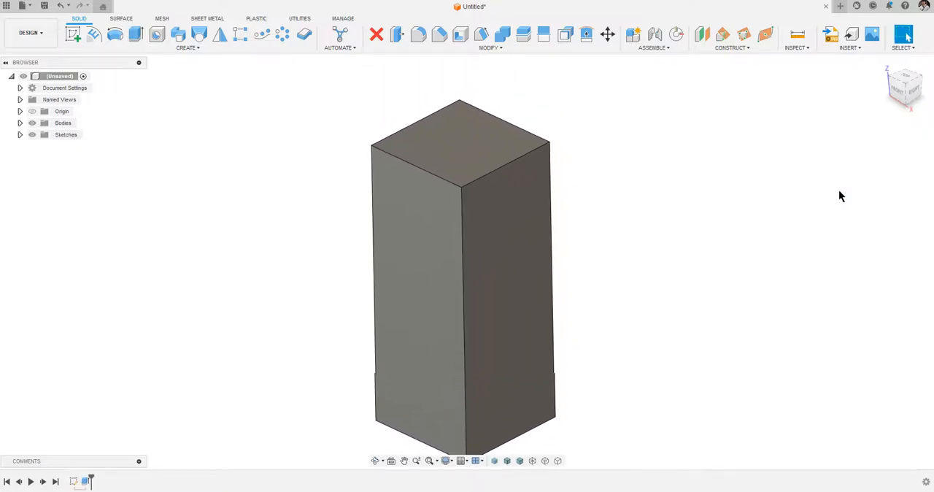
# Sketch a diagonal line on the box's front face from the lower-left corner to the upper-right corner and finish the sketch.
pyautogui.click(69, 32)
pyautogui.click(420, 205)
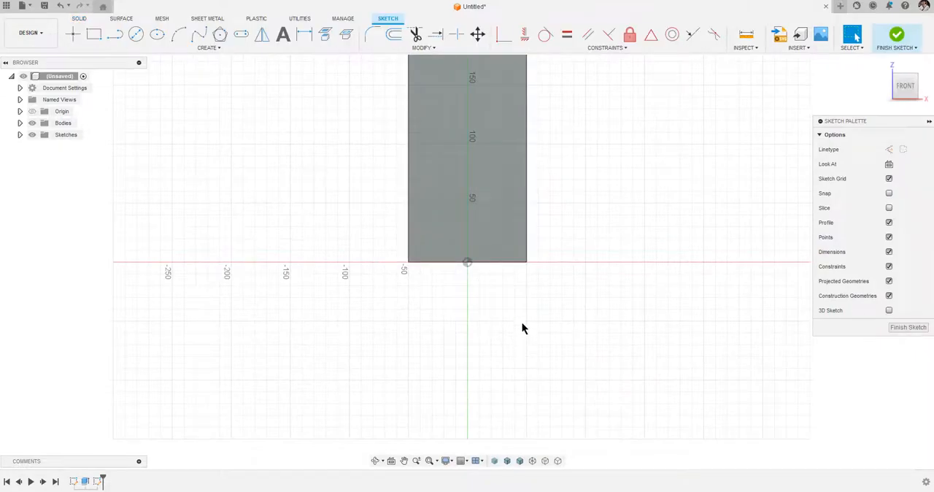
pyautogui.click(116, 37)
pyautogui.click(374, 375)
pyautogui.click(491, 80)
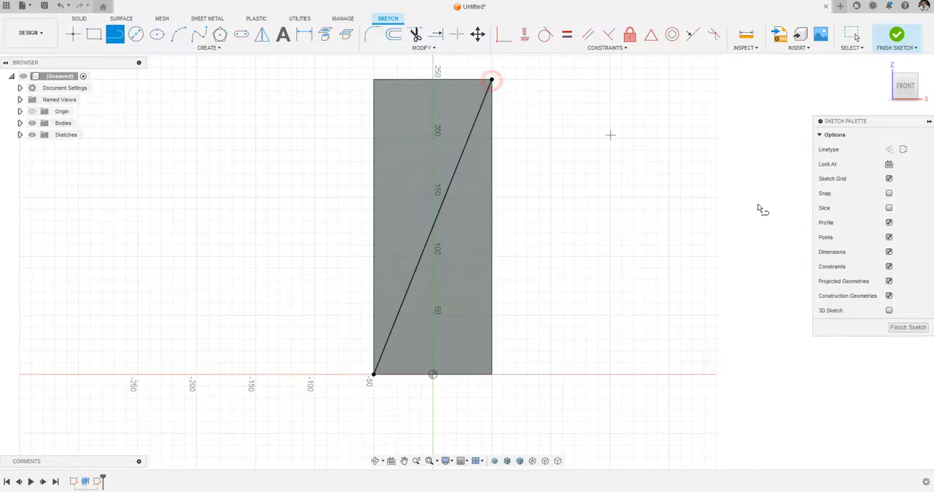
pyautogui.click(905, 328)
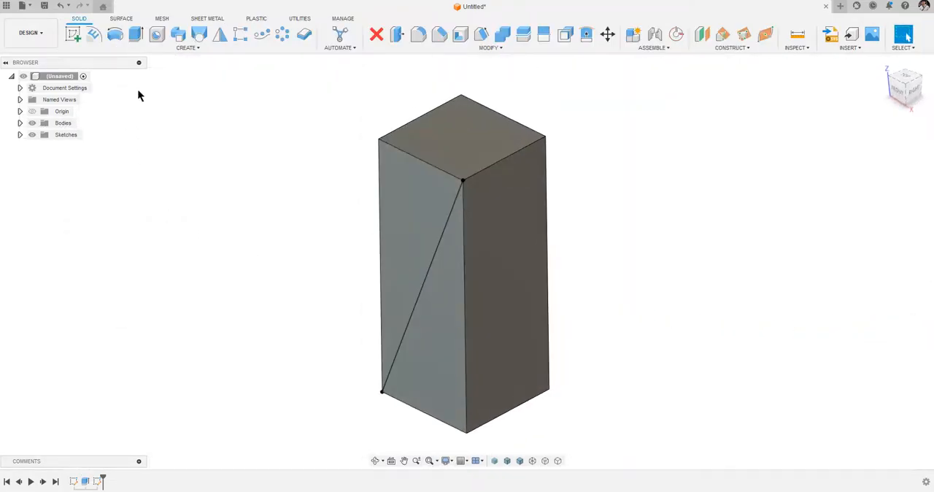
# Cut the upper-left triangle of the front face through the box using the All extent type.
pyautogui.click(136, 34)
pyautogui.click(413, 202)
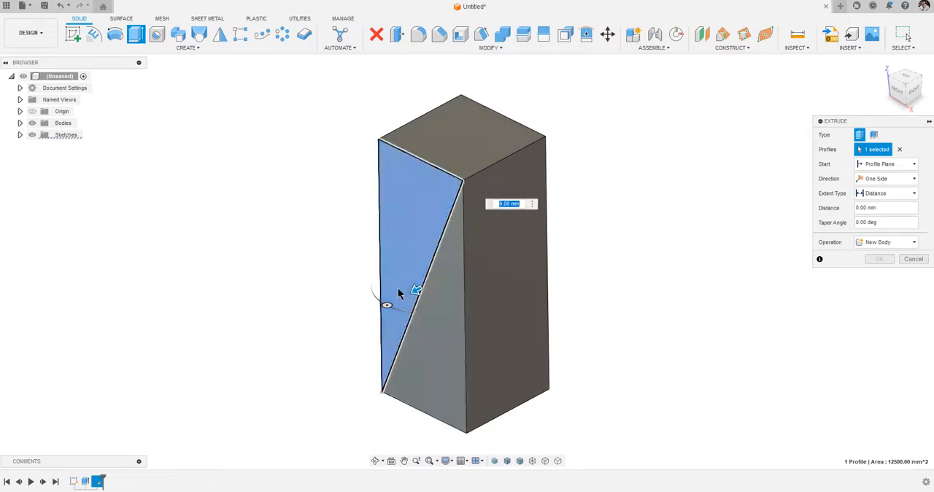
pyautogui.moveTo(416, 289); pyautogui.dragTo(535, 226)
pyautogui.click(902, 197)
pyautogui.click(876, 224)
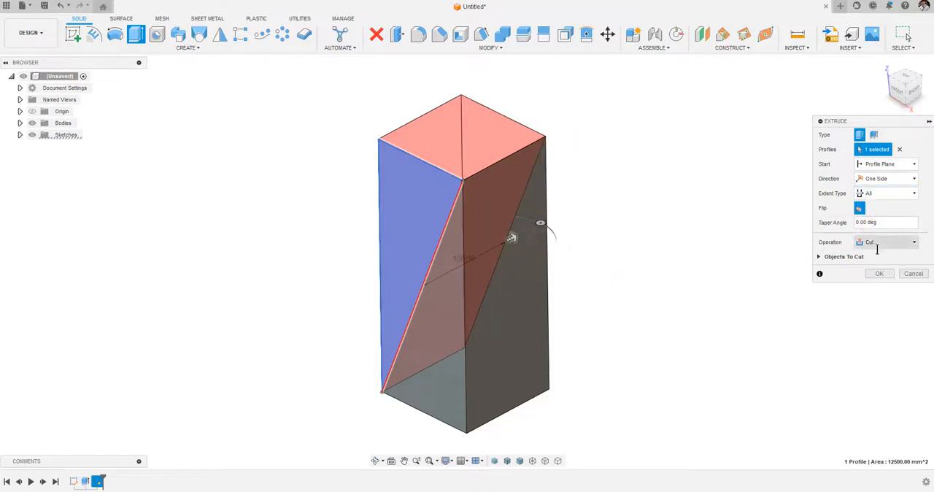
pyautogui.click(877, 274)
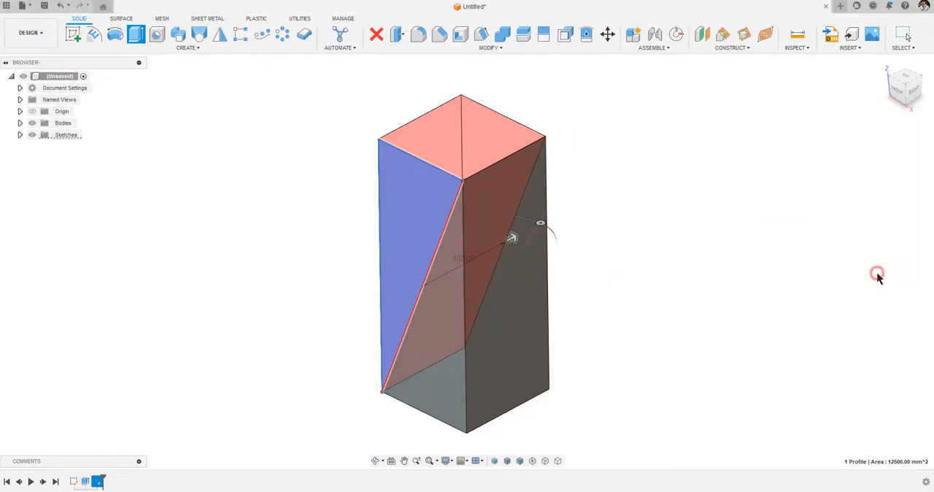
# Sketch a diagonal line on the right face from its upper-right corner to its lower-left corner and finish the sketch.
pyautogui.click(77, 38)
pyautogui.click(521, 267)
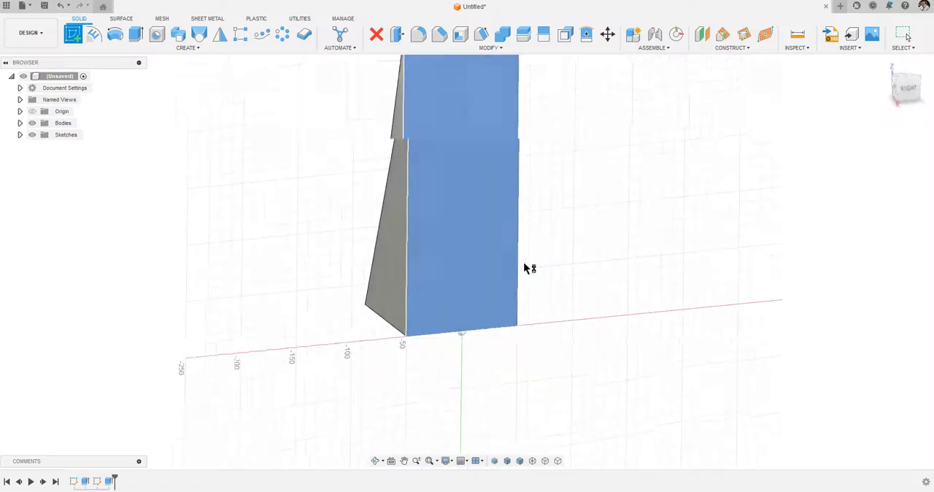
pyautogui.click(117, 35)
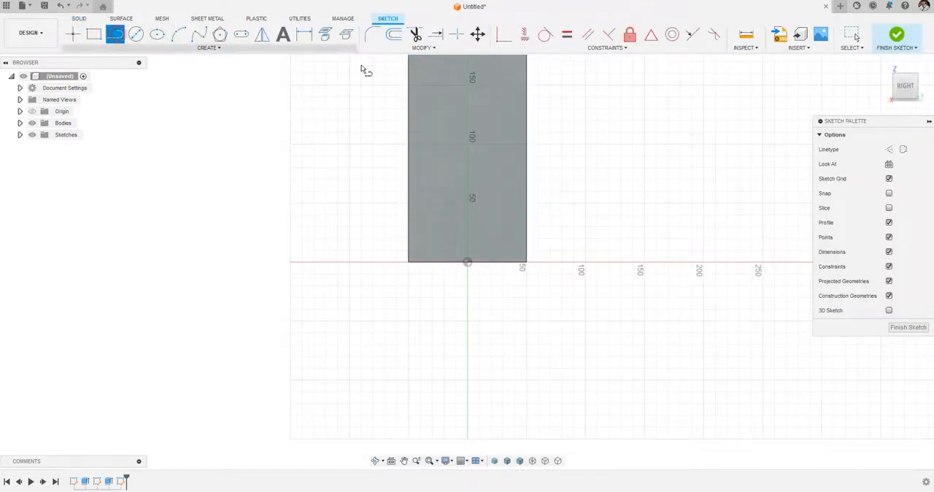
pyautogui.moveTo(584, 219)
pyautogui.mouseDown(button='middle')
pyautogui.moveTo(562, 372)
pyautogui.moveTo(572, 321)
pyautogui.mouseUp(button='middle')
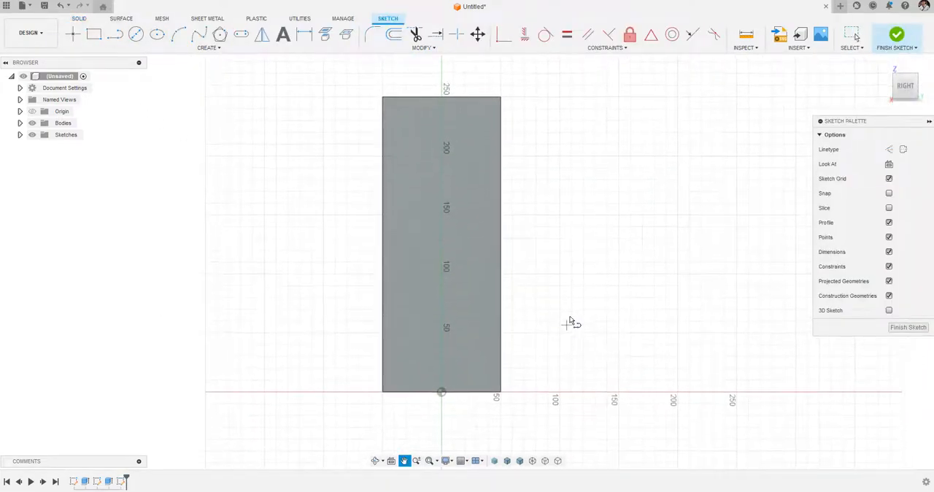
pyautogui.click(500, 97)
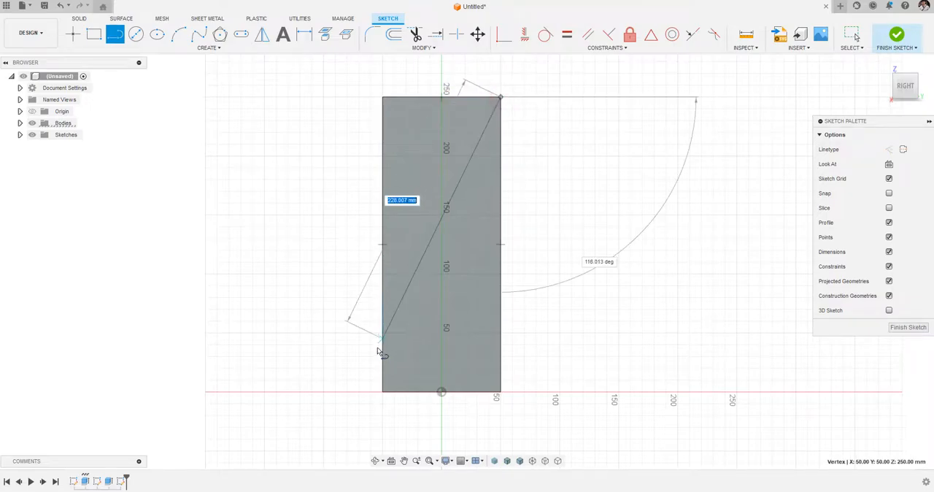
pyautogui.click(383, 391)
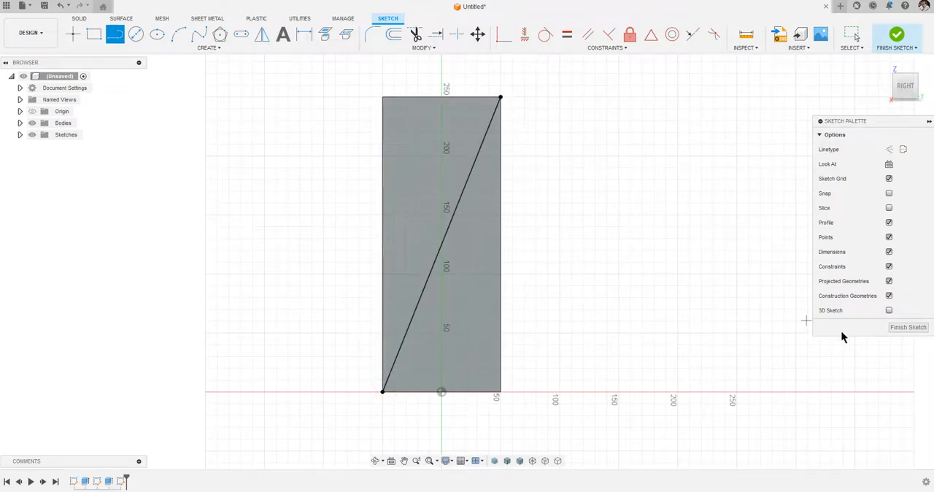
pyautogui.click(909, 327)
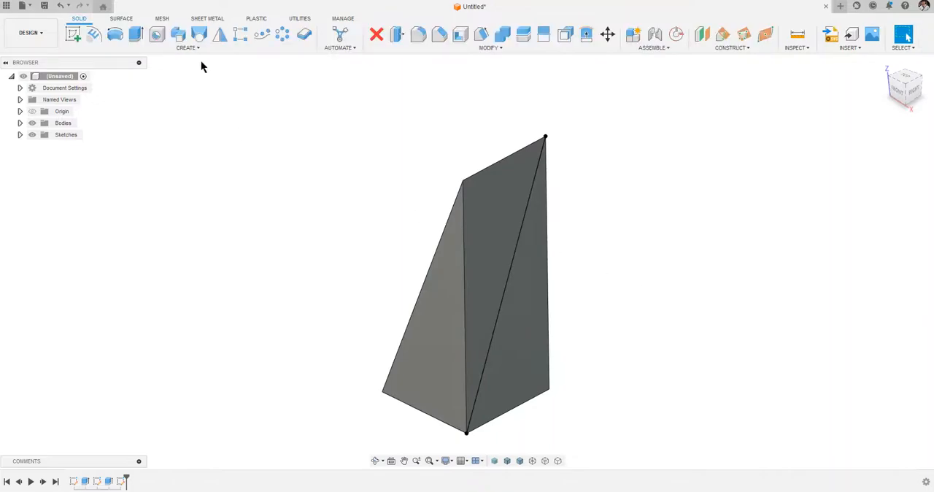
# Cut the lower-right triangle of the right face through the body using the All extent type.
pyautogui.press('e')
pyautogui.click(544, 315)
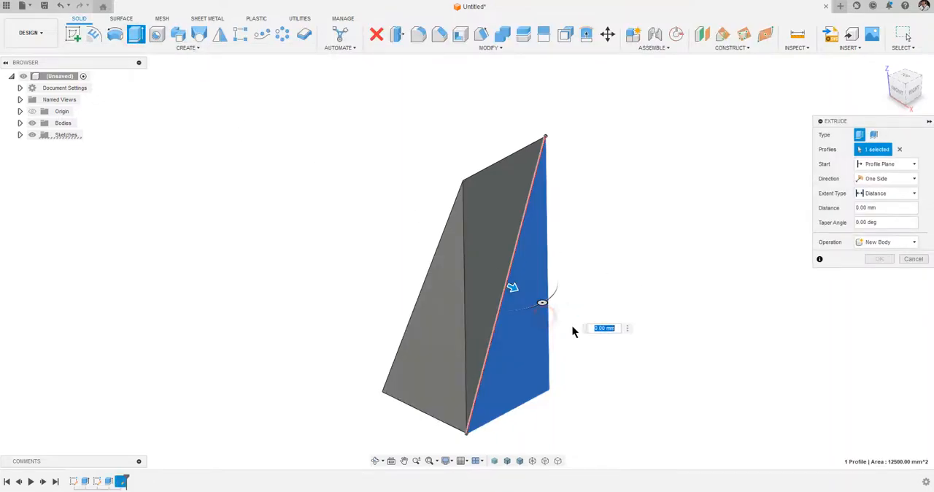
pyautogui.moveTo(511, 288); pyautogui.dragTo(418, 246)
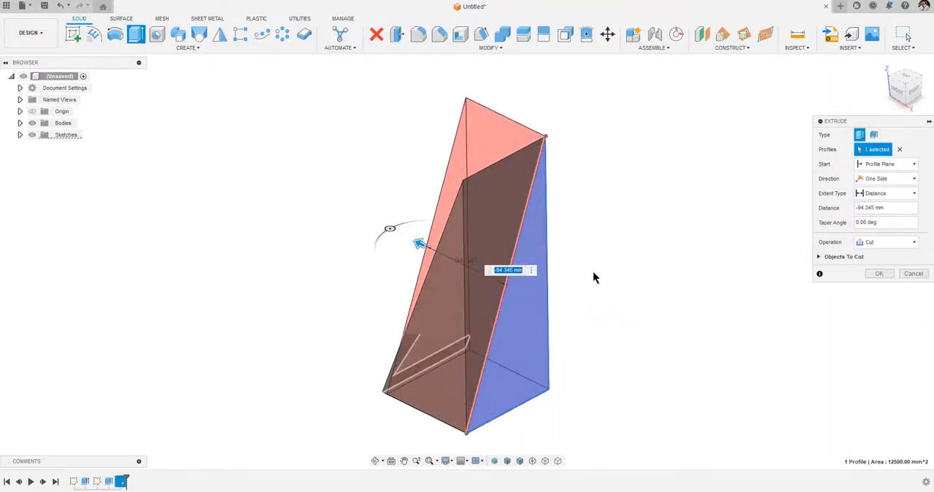
pyautogui.click(902, 194)
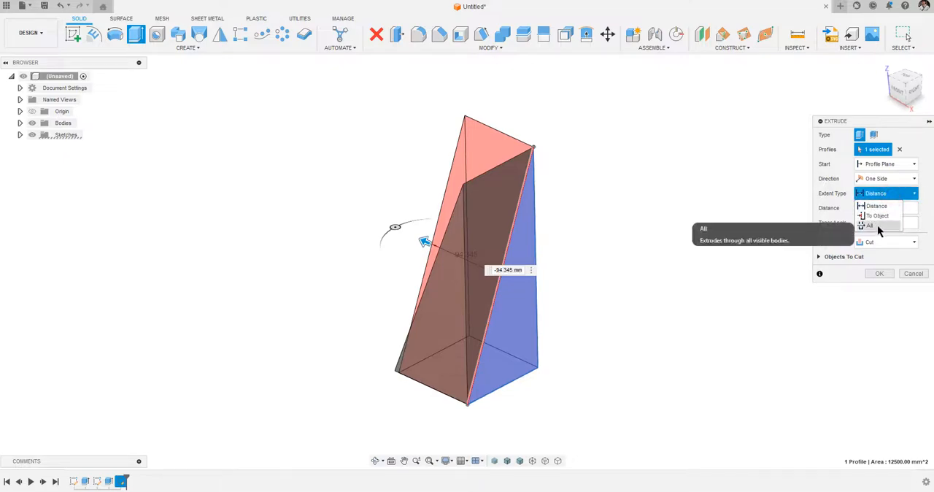
pyautogui.click(877, 224)
pyautogui.click(879, 273)
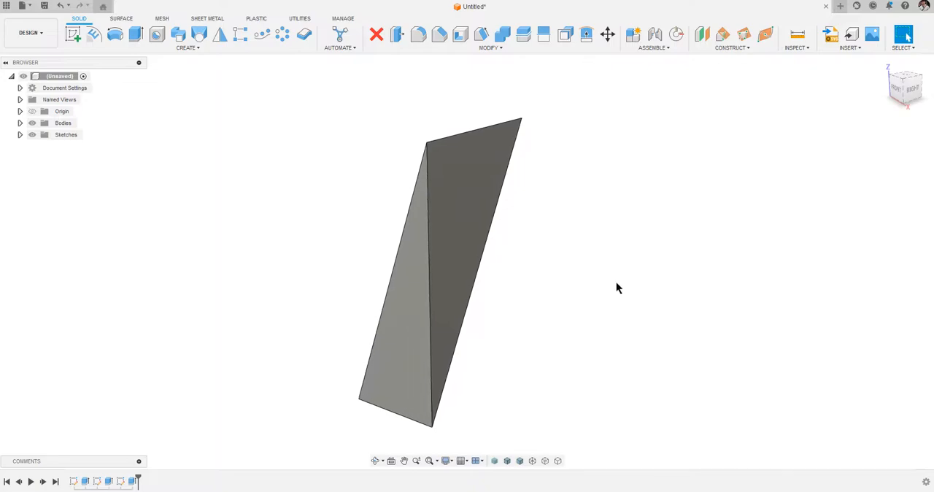
# Create a full circular pattern of the body around the vertical Z axis with a quantity of 2.
pyautogui.click(278, 36)
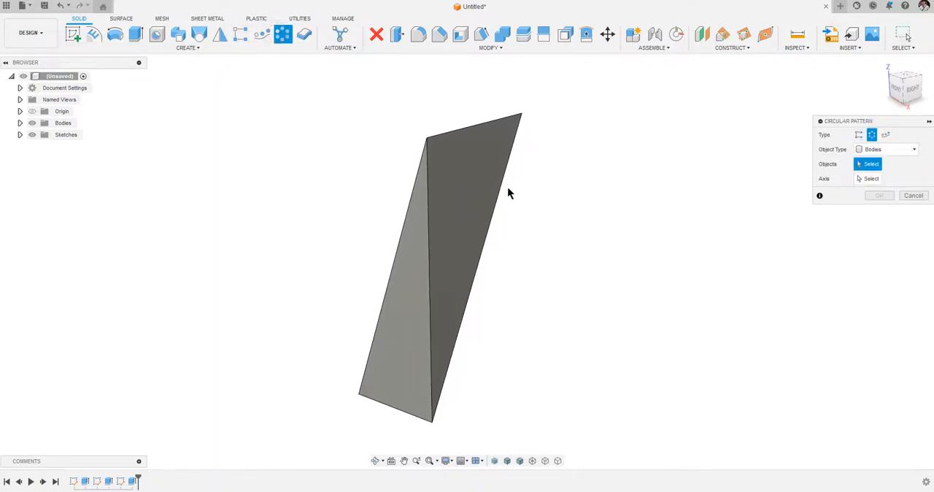
pyautogui.click(454, 194)
pyautogui.click(866, 179)
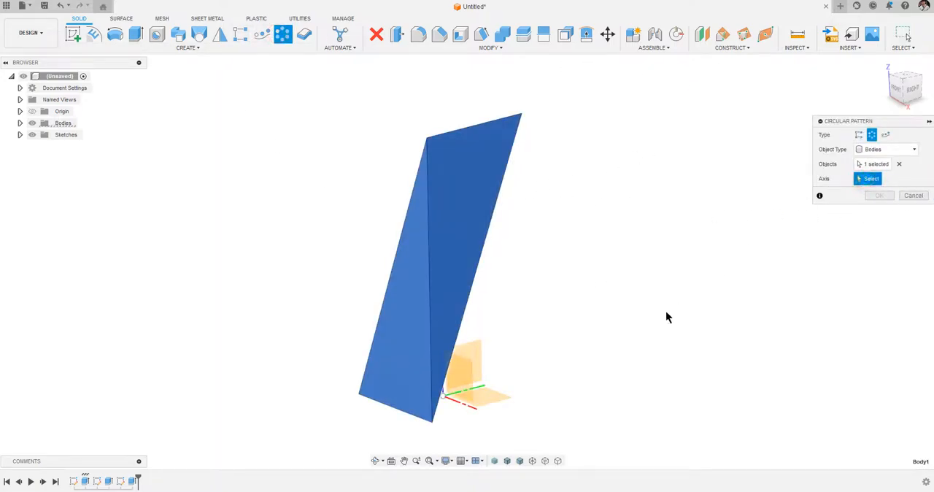
pyautogui.click(449, 385)
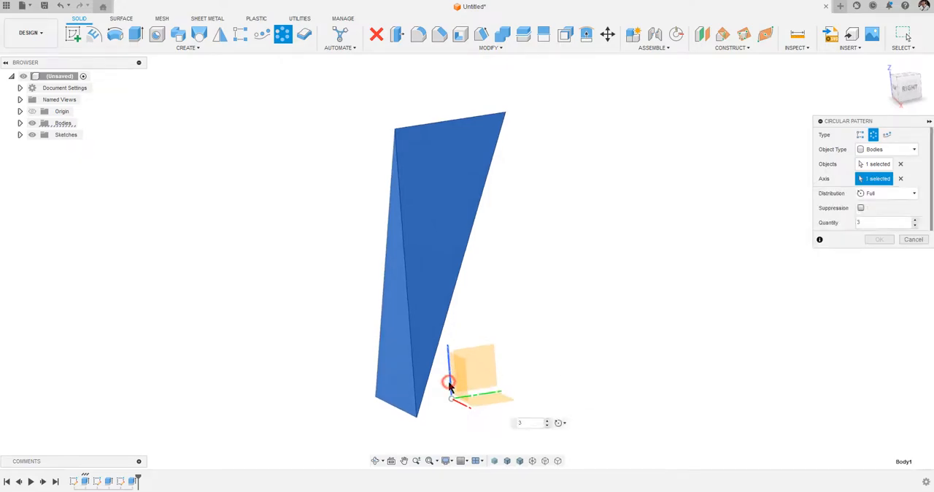
pyautogui.click(916, 225)
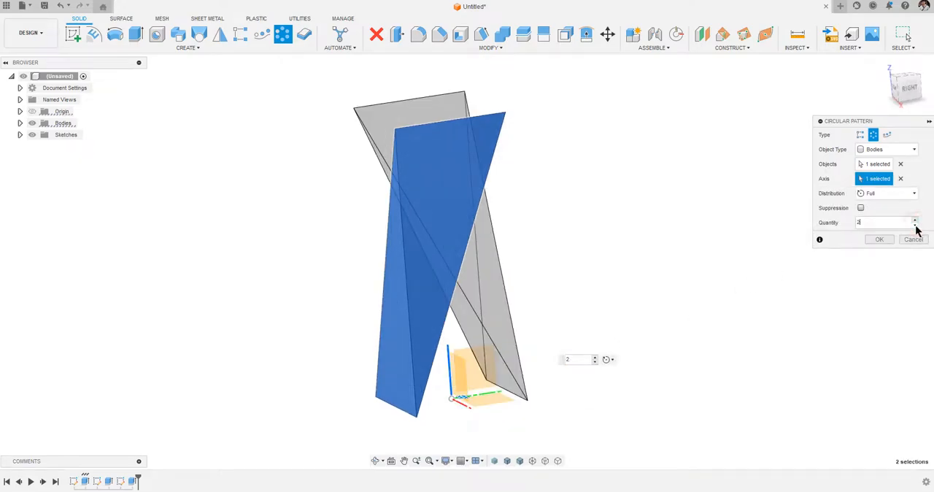
pyautogui.click(877, 240)
pyautogui.keyDown('shift'); pyautogui.hscroll(-10, 691, 251); pyautogui.keyUp('shift')
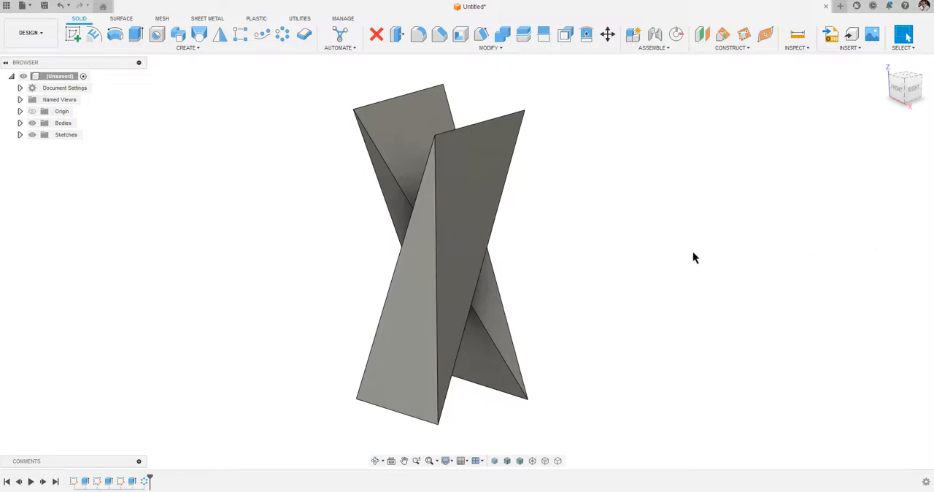
pyautogui.keyDown('shift'); pyautogui.hscroll(10, 689, 251); pyautogui.keyUp('shift')
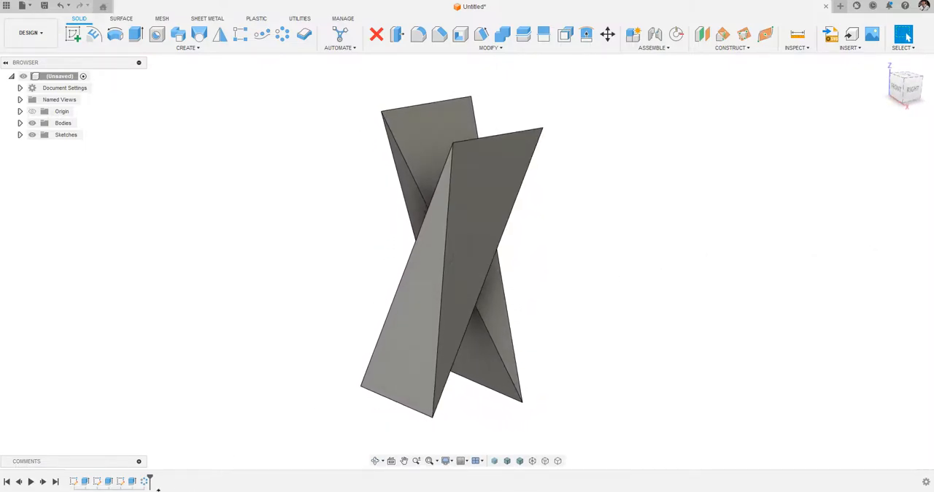
# Roll the design history back to just after the box extrusion, then create and finish a sketch on the box's bottom face.
pyautogui.moveTo(150, 477); pyautogui.dragTo(89, 478)
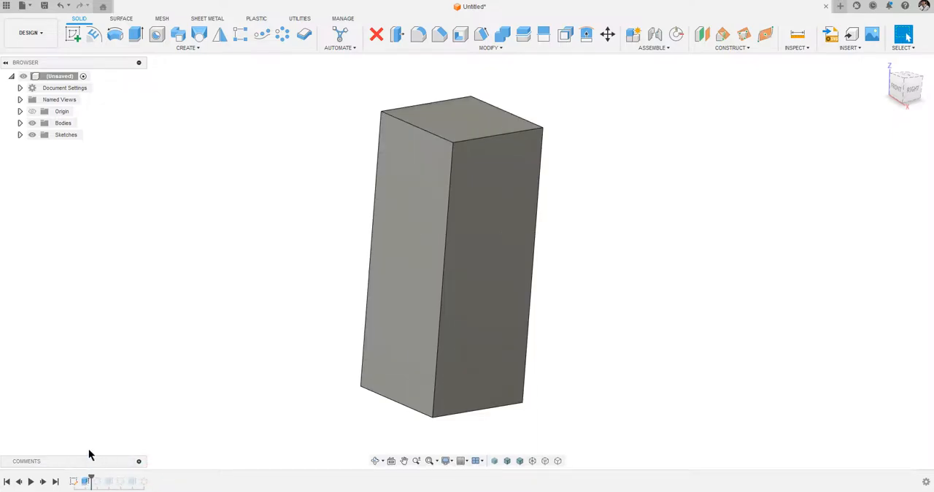
pyautogui.click(73, 33)
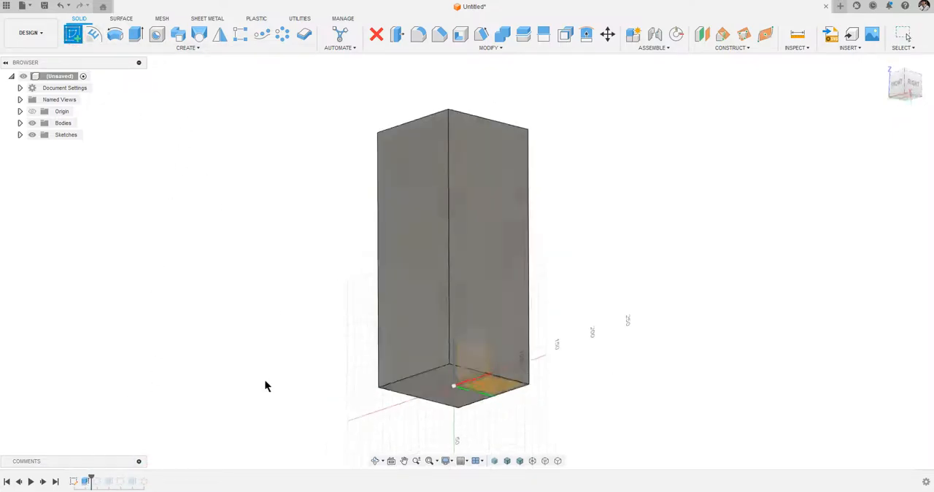
pyautogui.click(442, 377)
pyautogui.click(918, 327)
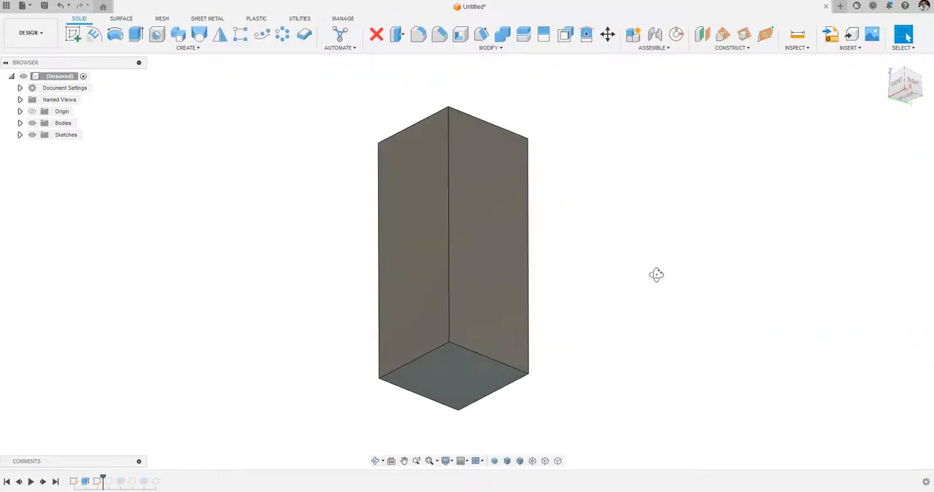
# Create and finish a sketch on the box's top face, and roll the design history forward to its end.
pyautogui.keyDown('shift'); pyautogui.moveTo(659, 271); pyautogui.dragTo(653, 315, button='middle'); pyautogui.keyUp('shift')
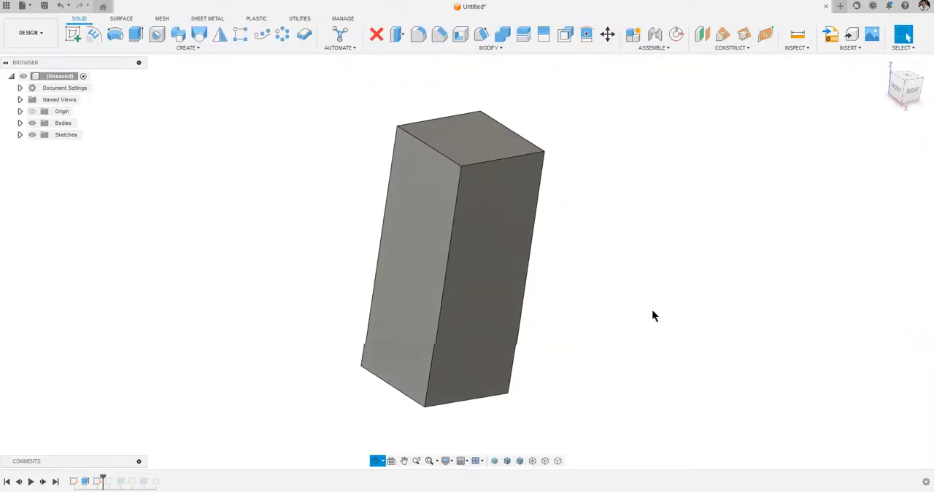
pyautogui.click(73, 34)
pyautogui.click(442, 145)
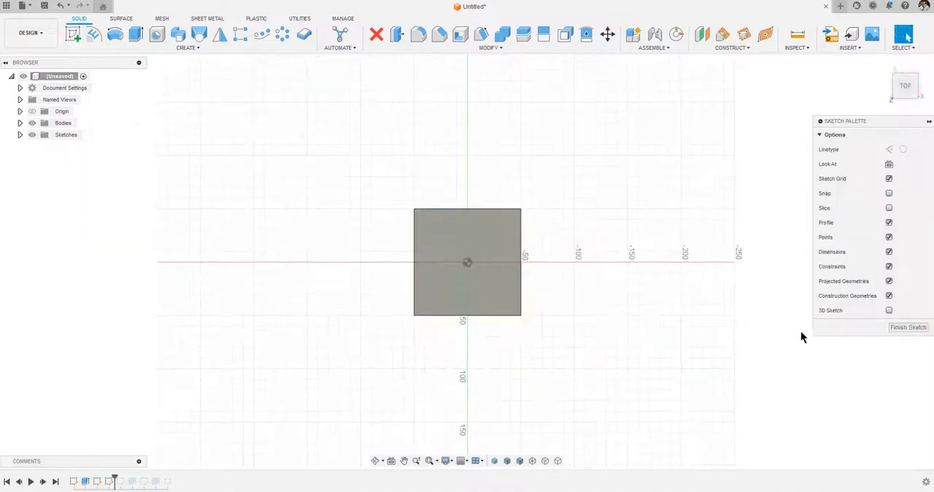
pyautogui.click(891, 326)
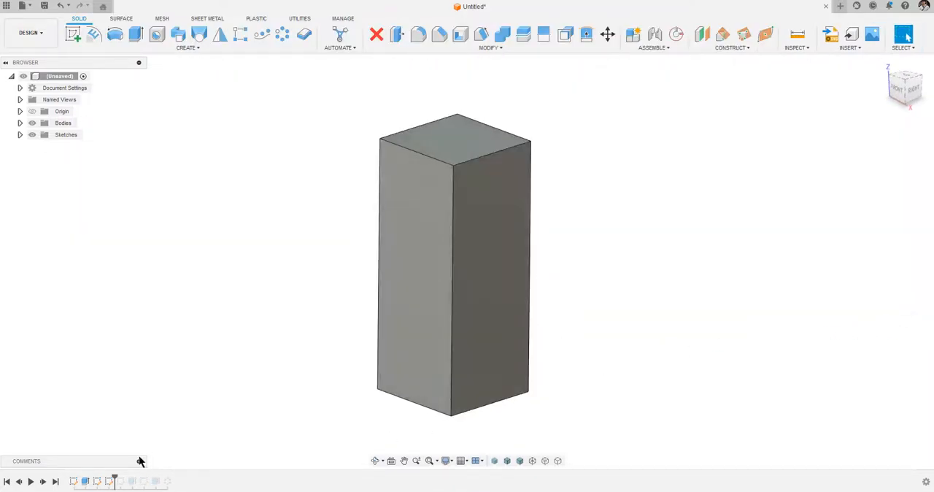
pyautogui.click(54, 481)
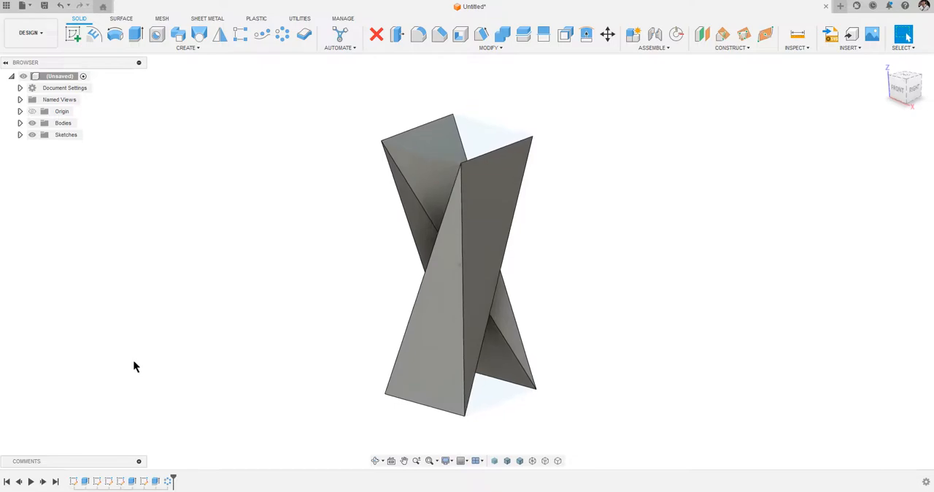
# Sketch a point at the projected diagonal's midpoint on the central vertical plane, make the diagonal construction geometry, and finish the sketch.
pyautogui.click(74, 33)
pyautogui.keyDown('shift'); pyautogui.moveTo(600, 228); pyautogui.dragTo(517, 245, button='middle'); pyautogui.keyUp('shift')
pyautogui.click(504, 365)
pyautogui.moveTo(346, 298); pyautogui.dragTo(299, 448, button='middle')
pyautogui.click(73, 34)
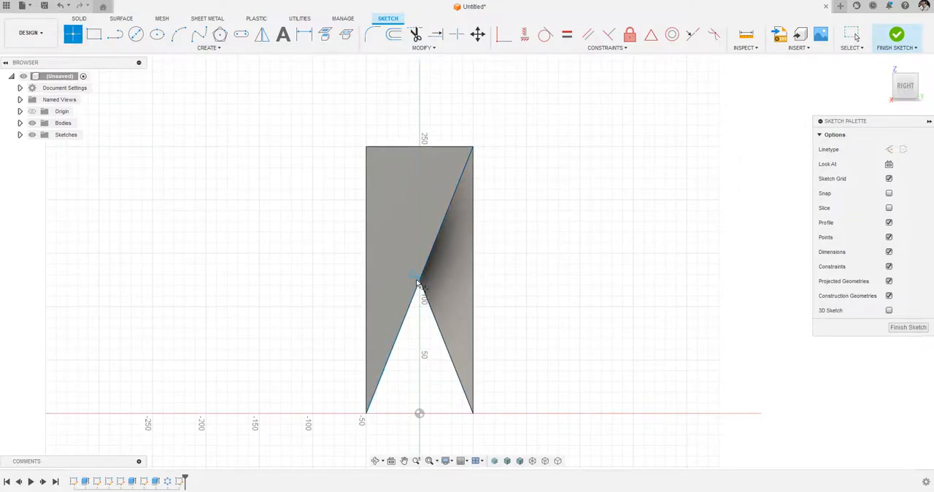
pyautogui.keyDown('shift'); pyautogui.moveTo(565, 286); pyautogui.dragTo(571, 264, button='middle'); pyautogui.keyUp('shift')
pyautogui.press('Escape')
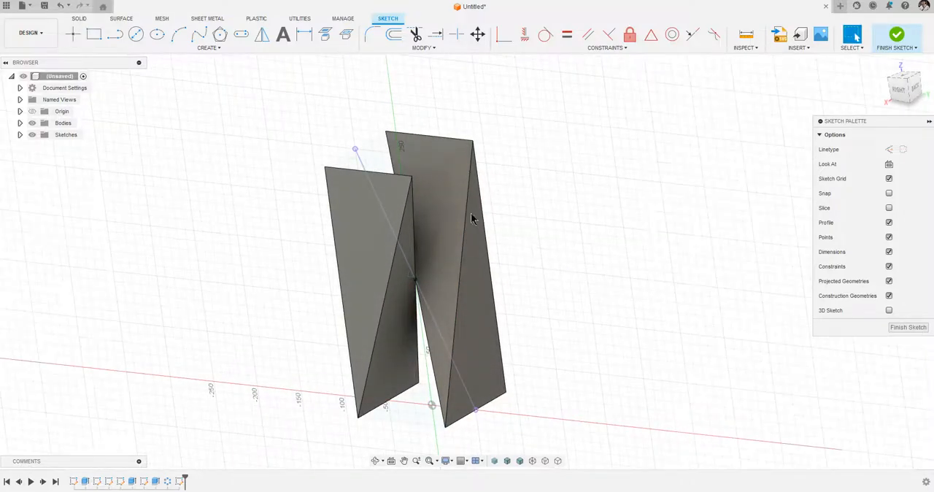
pyautogui.click(353, 152)
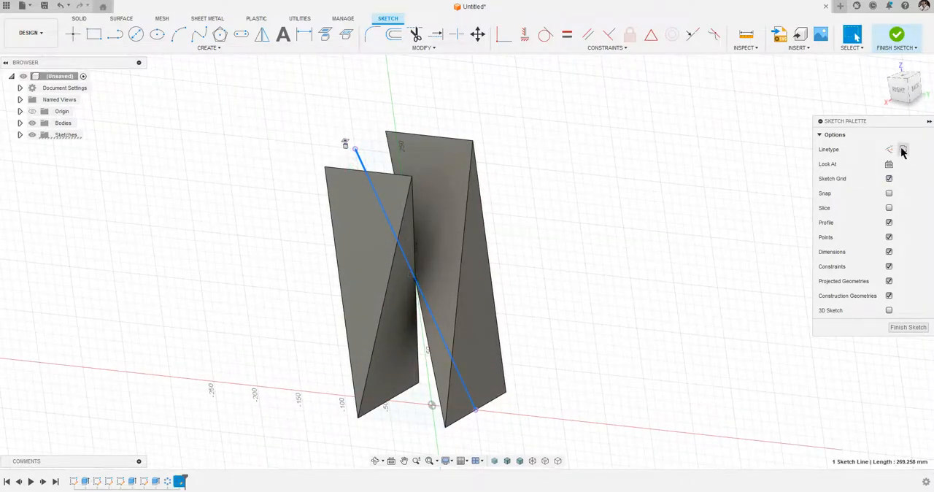
pyautogui.click(907, 327)
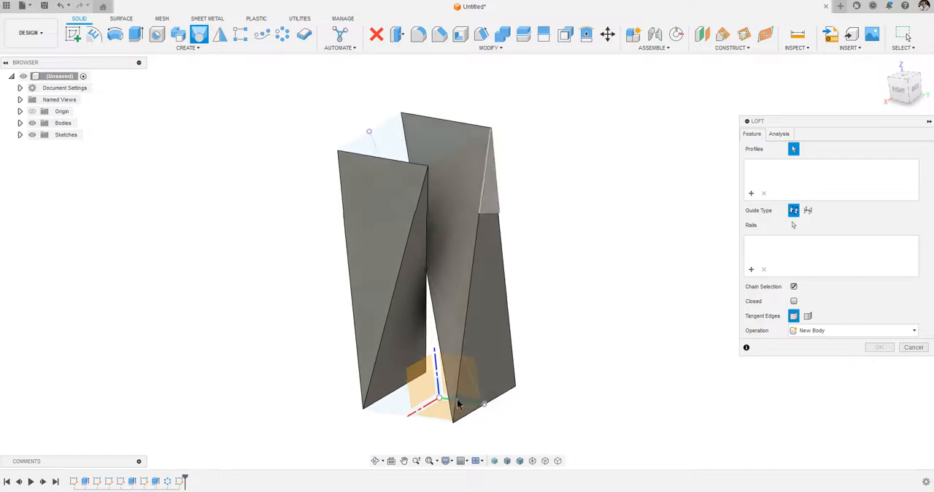
# Loft the bottom square profile to the central sketch point, joining it to the body.
pyautogui.click(388, 394)
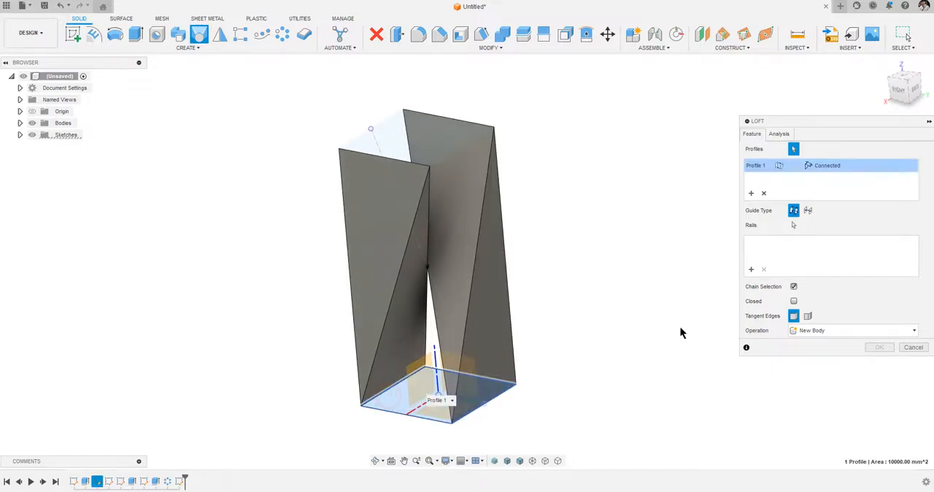
pyautogui.click(427, 266)
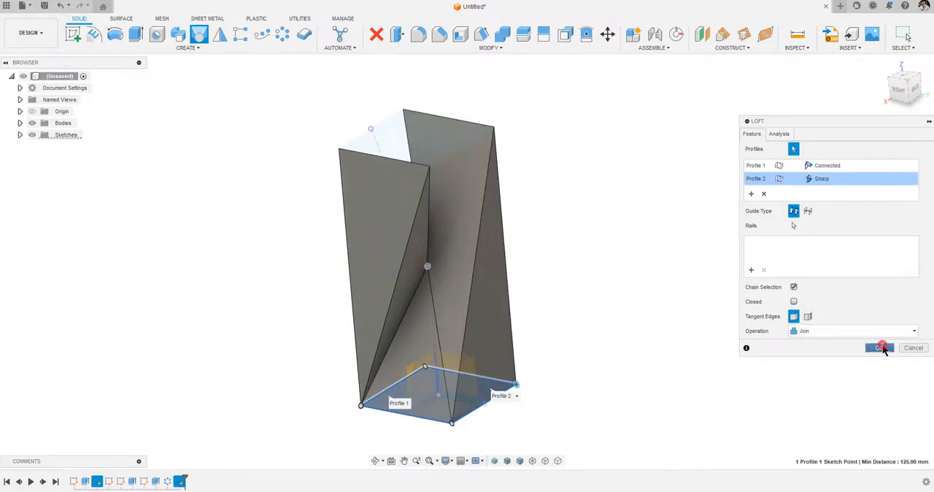
pyautogui.click(880, 348)
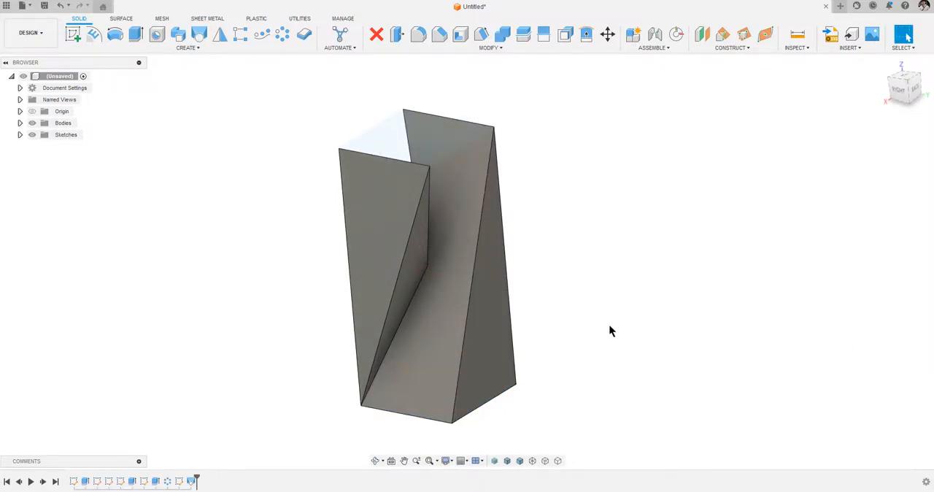
# Show the centre-point sketch and loft the top square profile to that point using the Join operation.
pyautogui.click(20, 134)
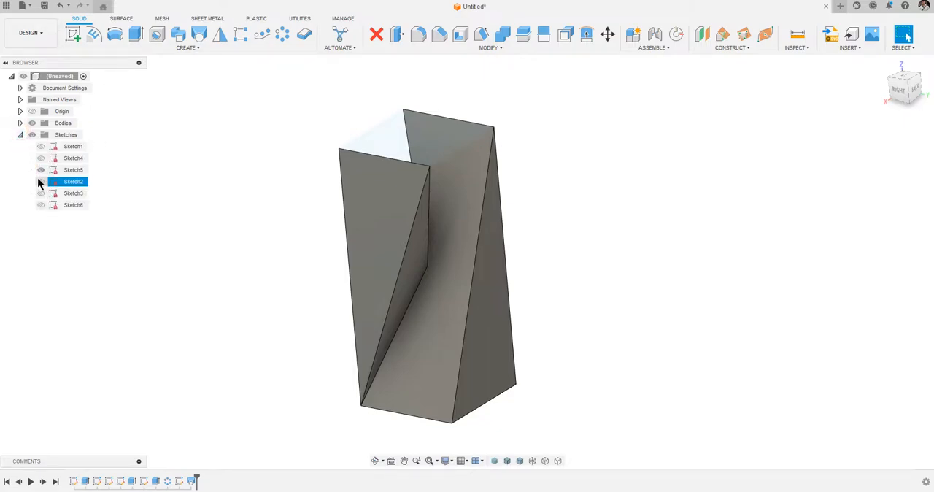
pyautogui.click(42, 207)
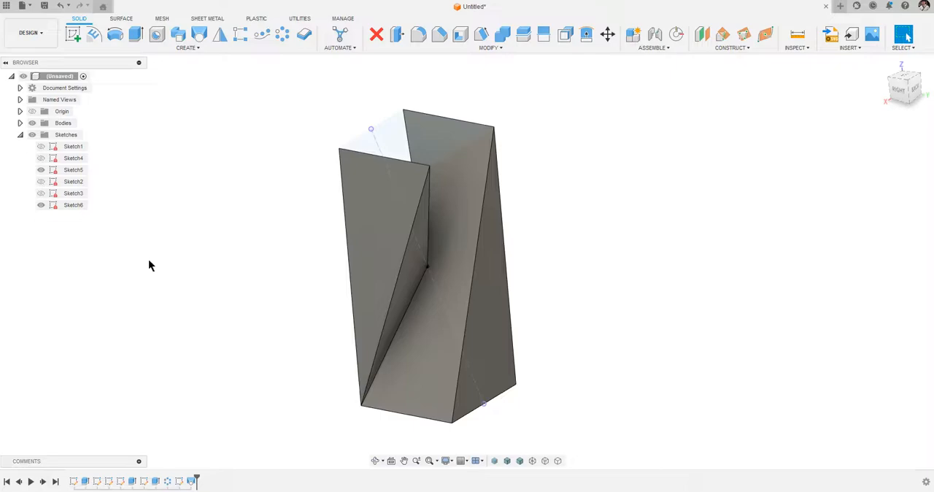
pyautogui.click(197, 35)
pyautogui.click(442, 138)
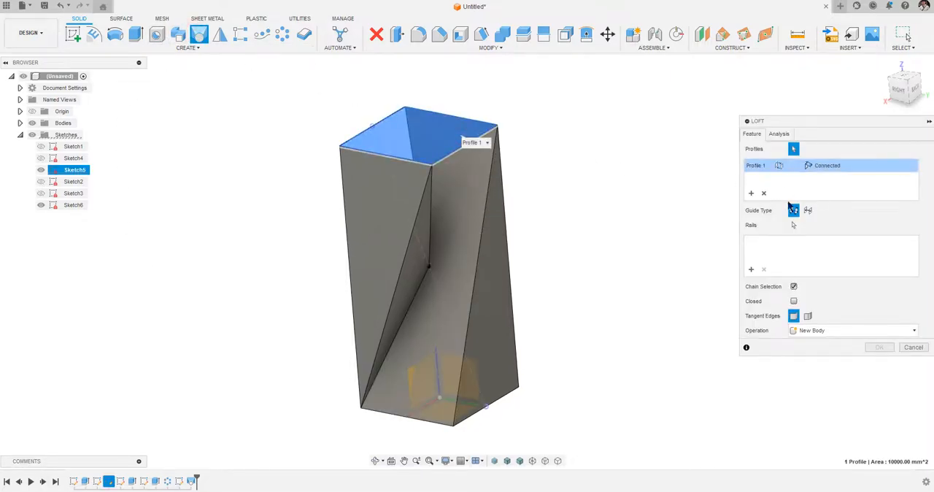
pyautogui.click(429, 266)
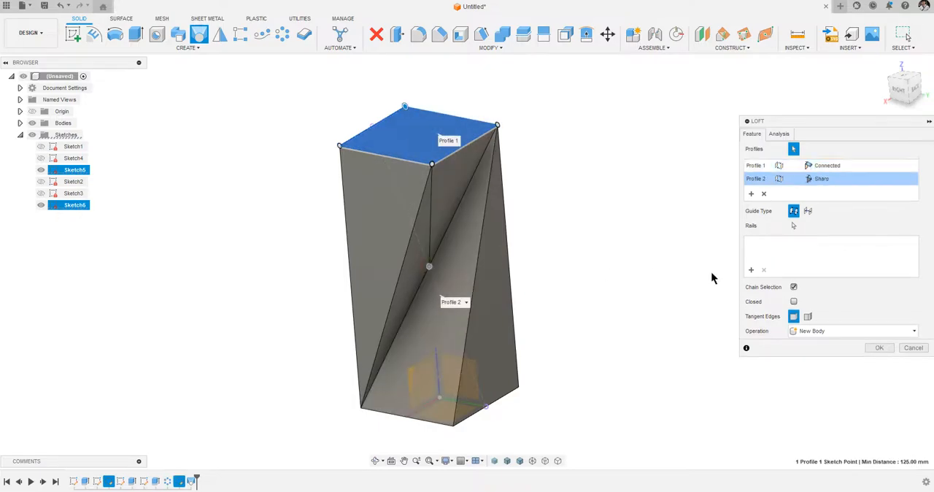
pyautogui.click(840, 332)
pyautogui.click(804, 344)
pyautogui.click(878, 348)
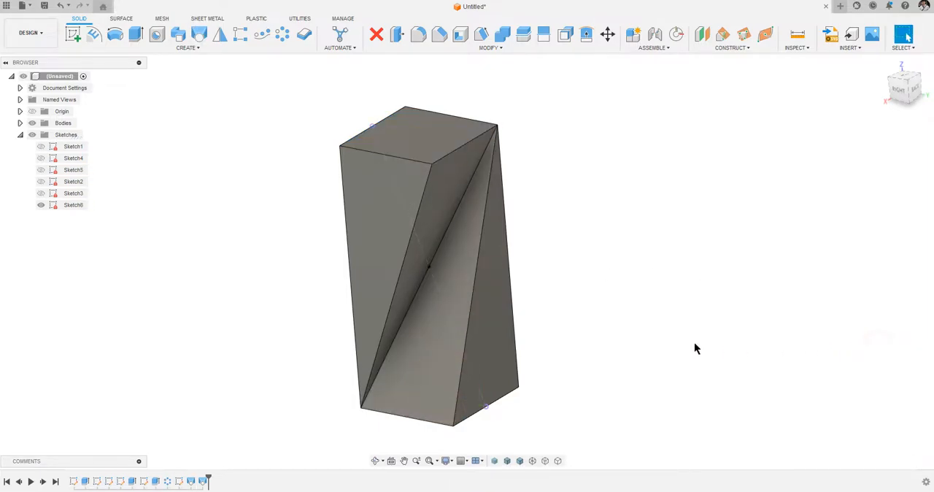
# Hide the centre-point sketch and inspect the twisted body from all sides.
pyautogui.click(41, 205)
pyautogui.moveTo(164, 259)
pyautogui.keyDown('shift'); pyautogui.mouseDown(button='middle')
pyautogui.moveTo(174, 263)
pyautogui.moveTo(150, 273)
pyautogui.mouseUp(button='middle'); pyautogui.keyUp('shift')
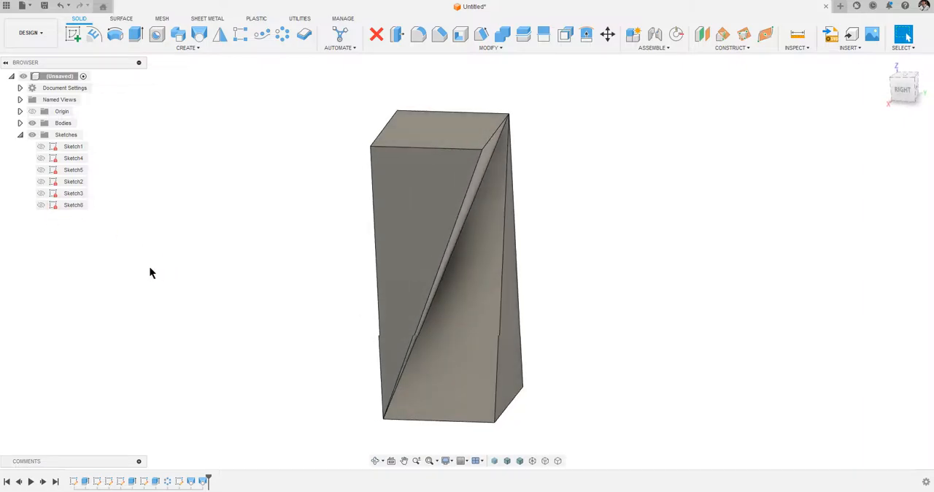
pyautogui.keyDown('shift'); pyautogui.hscroll(-10, 149, 268); pyautogui.keyUp('shift')
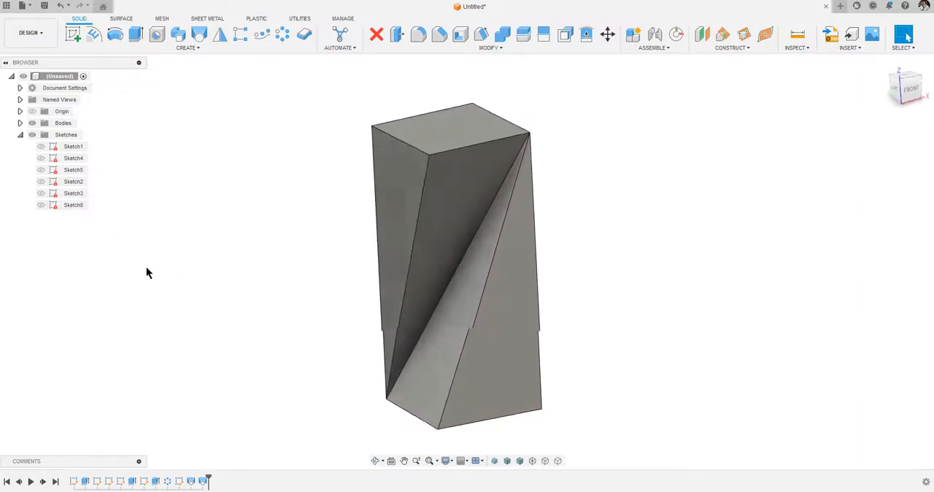
pyautogui.keyDown('shift'); pyautogui.hscroll(-10, 149, 272); pyautogui.keyUp('shift')
pyautogui.keyDown('shift'); pyautogui.hscroll(-10, 147, 272); pyautogui.keyUp('shift')
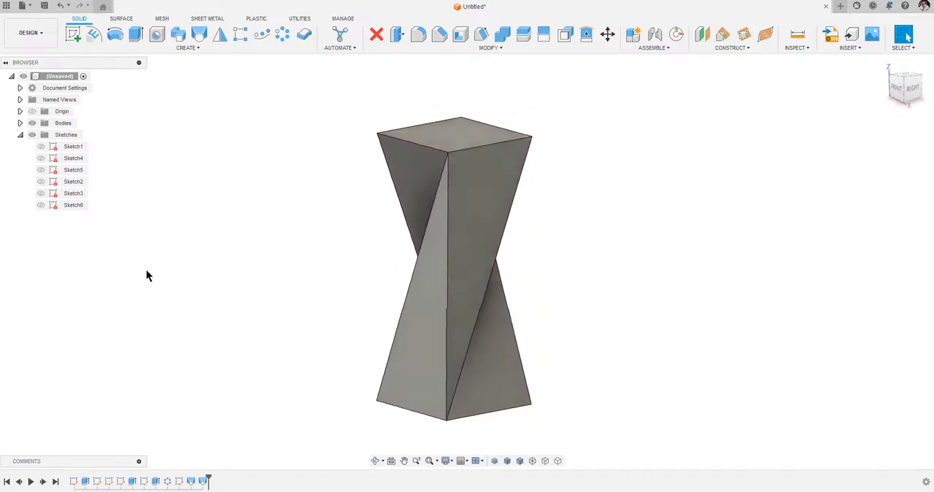
pyautogui.keyDown('shift'); pyautogui.hscroll(-5, 145, 275); pyautogui.keyUp('shift')
pyautogui.click(746, 177)
pyautogui.click(796, 48)
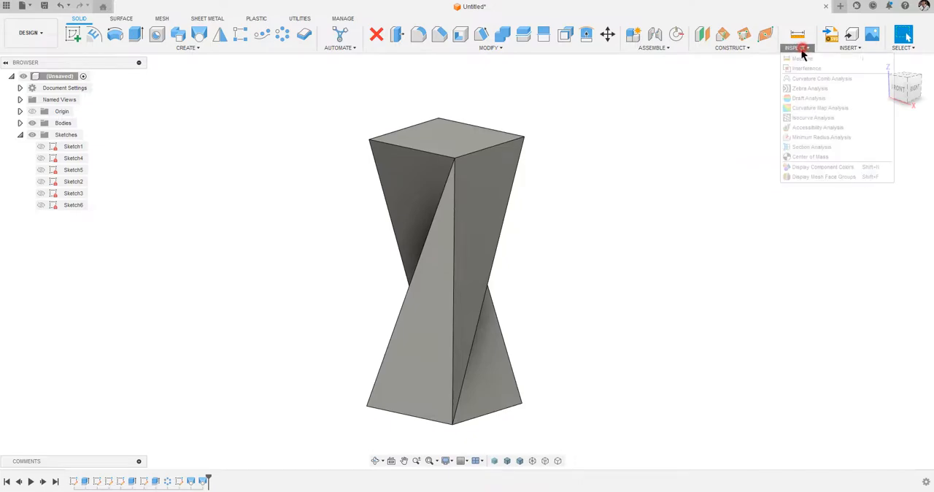
pyautogui.click(832, 146)
pyautogui.click(458, 138)
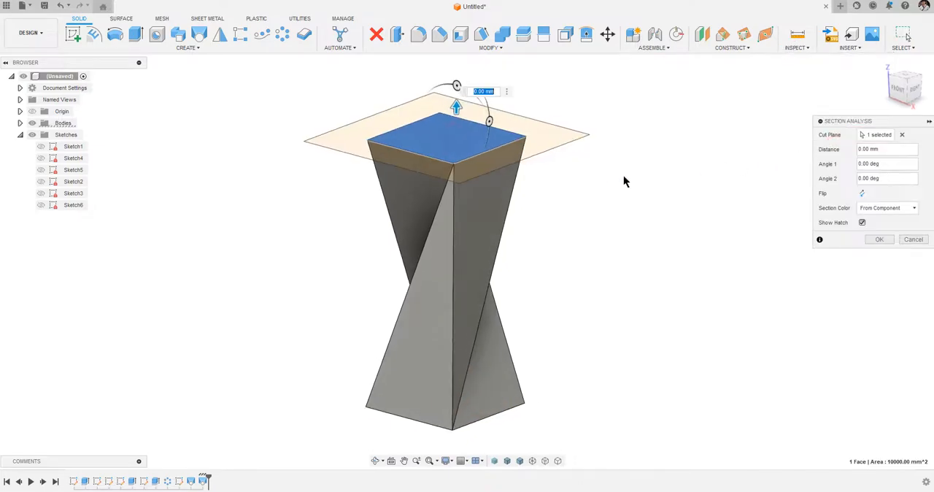
pyautogui.moveTo(456, 107)
pyautogui.mouseDown()
pyautogui.moveTo(457, 254)
pyautogui.moveTo(481, 338)
pyautogui.moveTo(475, 92)
pyautogui.mouseUp()
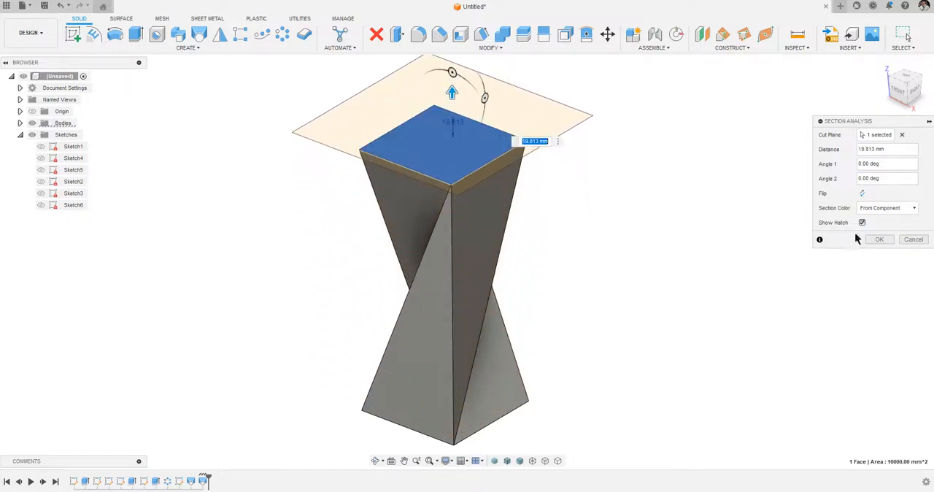
pyautogui.click(913, 239)
# Shell the body with an inside thickness of 2 mm, removing the four outer triangular side faces.
pyautogui.keyDown('shift'); pyautogui.moveTo(676, 251); pyautogui.dragTo(650, 251, button='middle'); pyautogui.keyUp('shift')
pyautogui.scroll(1, 648, 244)
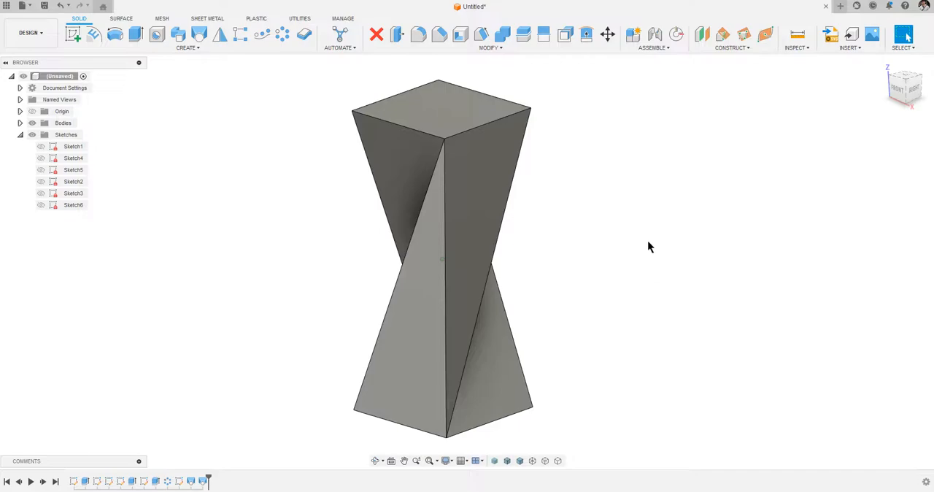
pyautogui.click(462, 34)
pyautogui.click(470, 219)
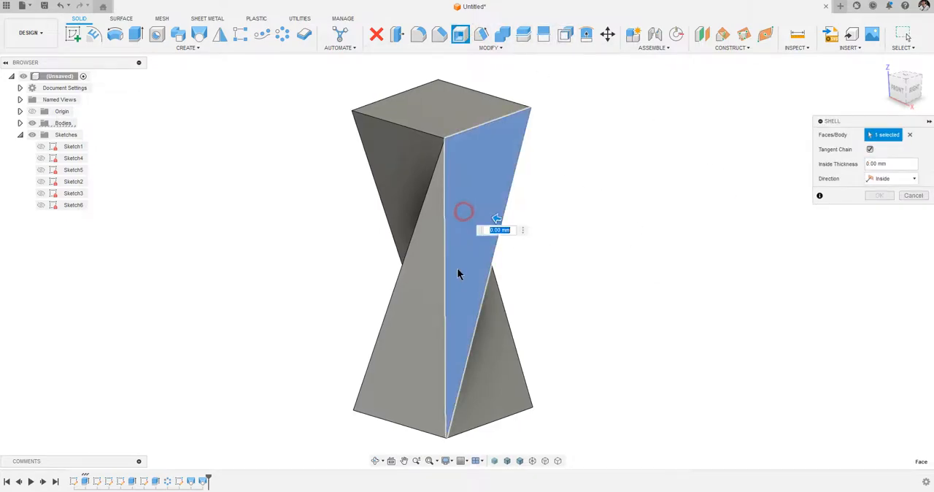
pyautogui.click(389, 336)
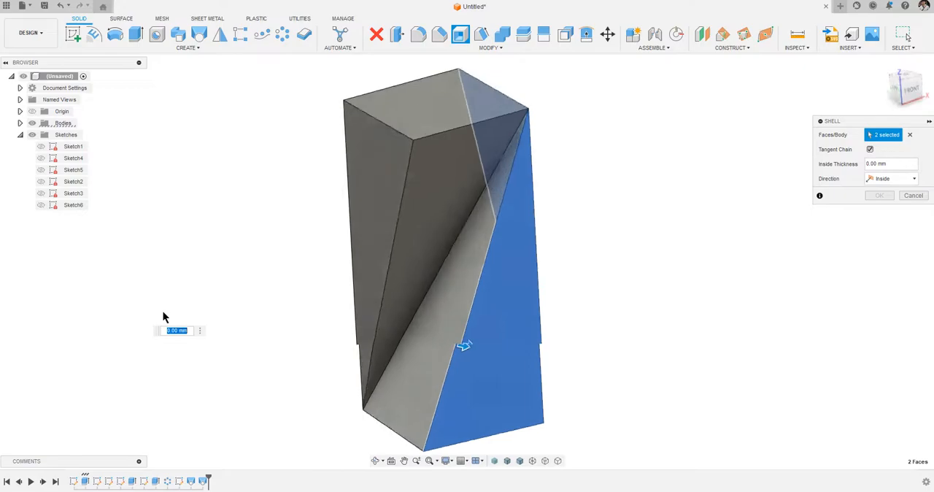
pyautogui.keyDown('shift'); pyautogui.moveTo(161, 309); pyautogui.dragTo(255, 322, button='middle'); pyautogui.keyUp('shift')
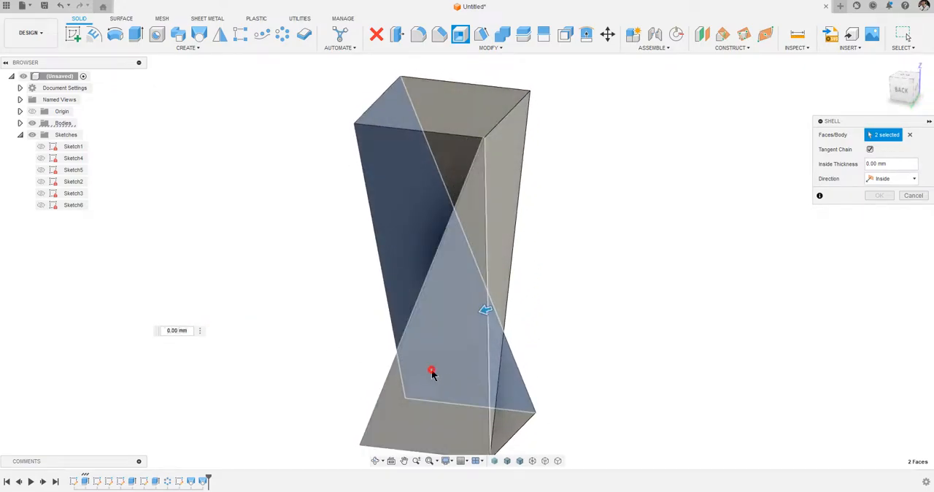
pyautogui.click(432, 373)
pyautogui.click(504, 174)
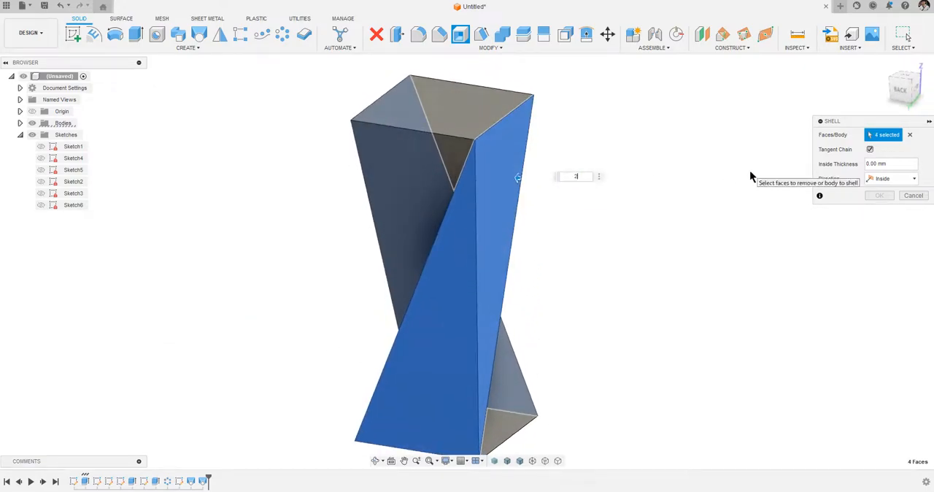
pyautogui.write('2')
pyautogui.press('Return')
pyautogui.keyDown('shift'); pyautogui.moveTo(755, 246); pyautogui.dragTo(650, 328, button='middle'); pyautogui.keyUp('shift')
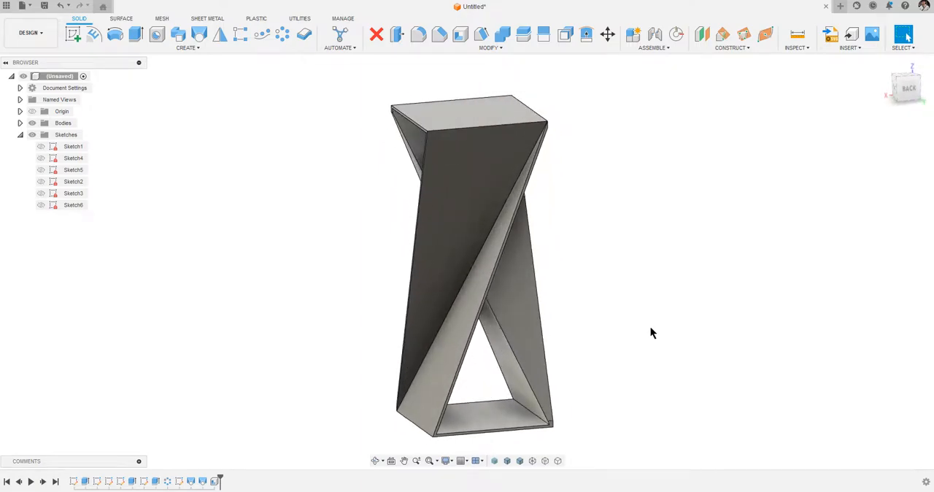